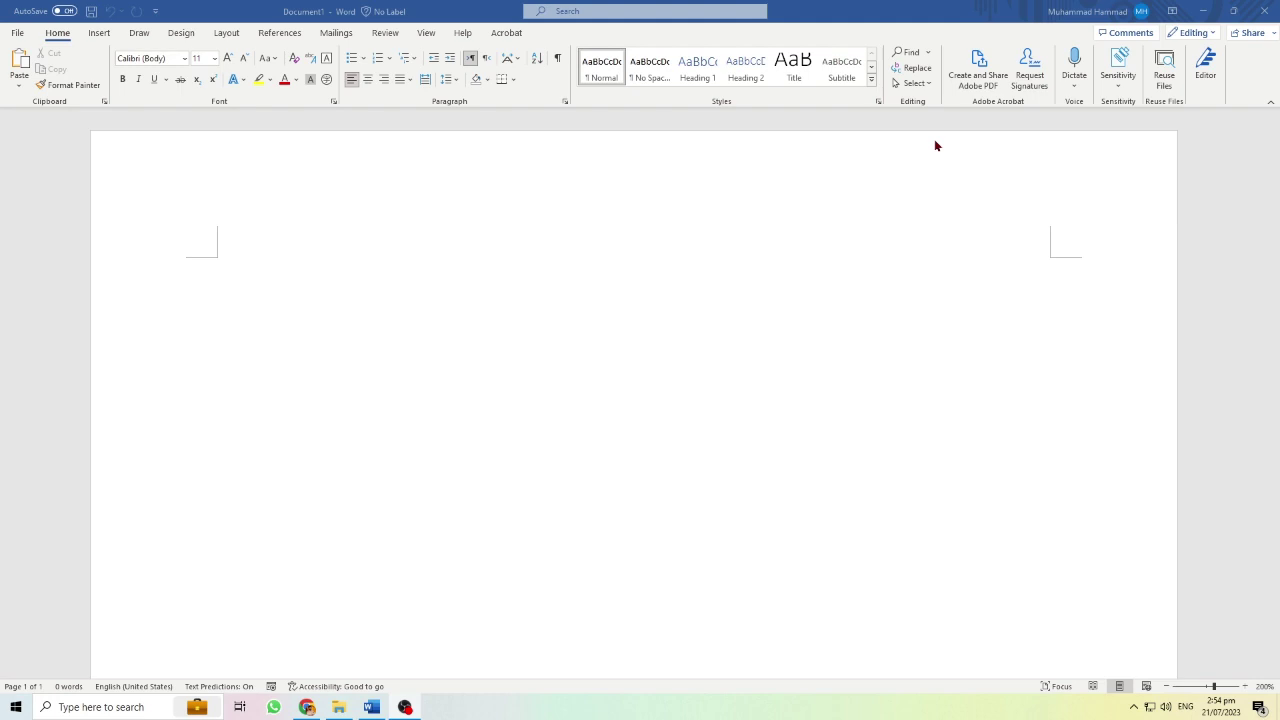
Browse the Insert and Draw tabs, ending on the Design tab's formatting options.
{"action": "left_click", "coordinate": [99, 33]}
{"action": "left_click", "coordinate": [140, 34]}
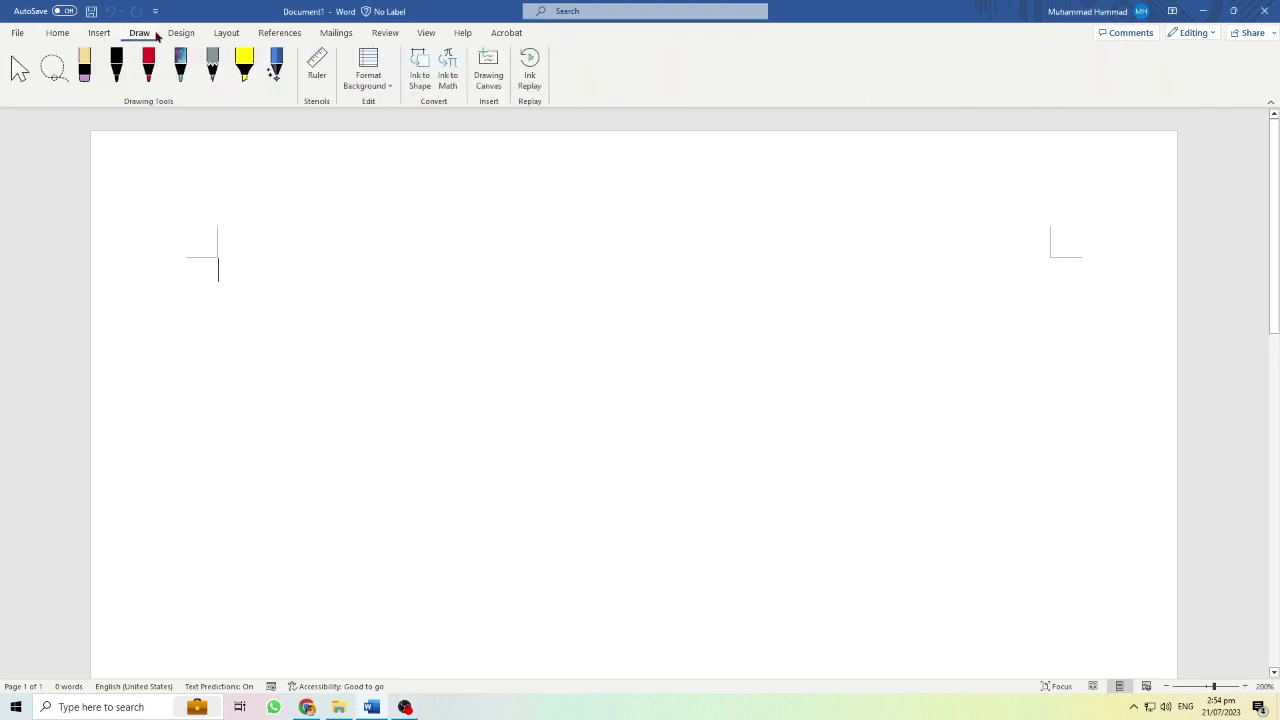
{"action": "left_click", "coordinate": [193, 34]}
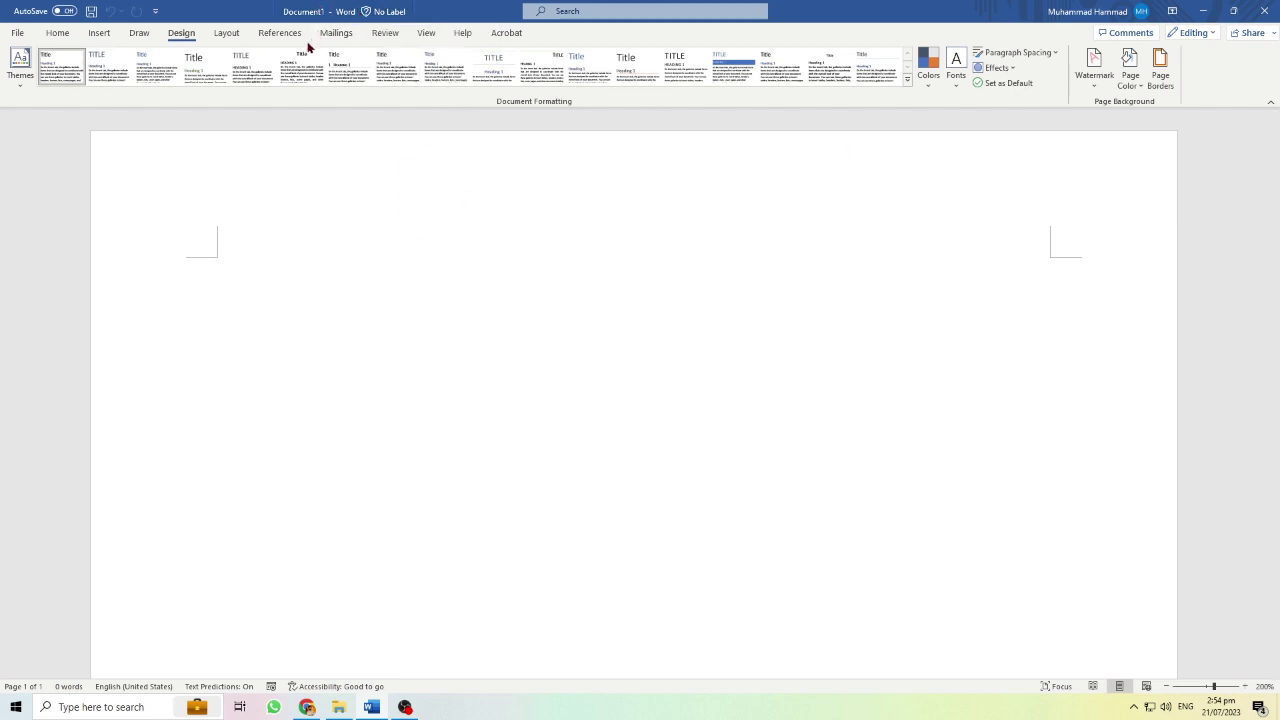
Save the empty document to OneDrive as Doc1, turning AutoSave on.
{"action": "key", "text": "ctrl+s"}
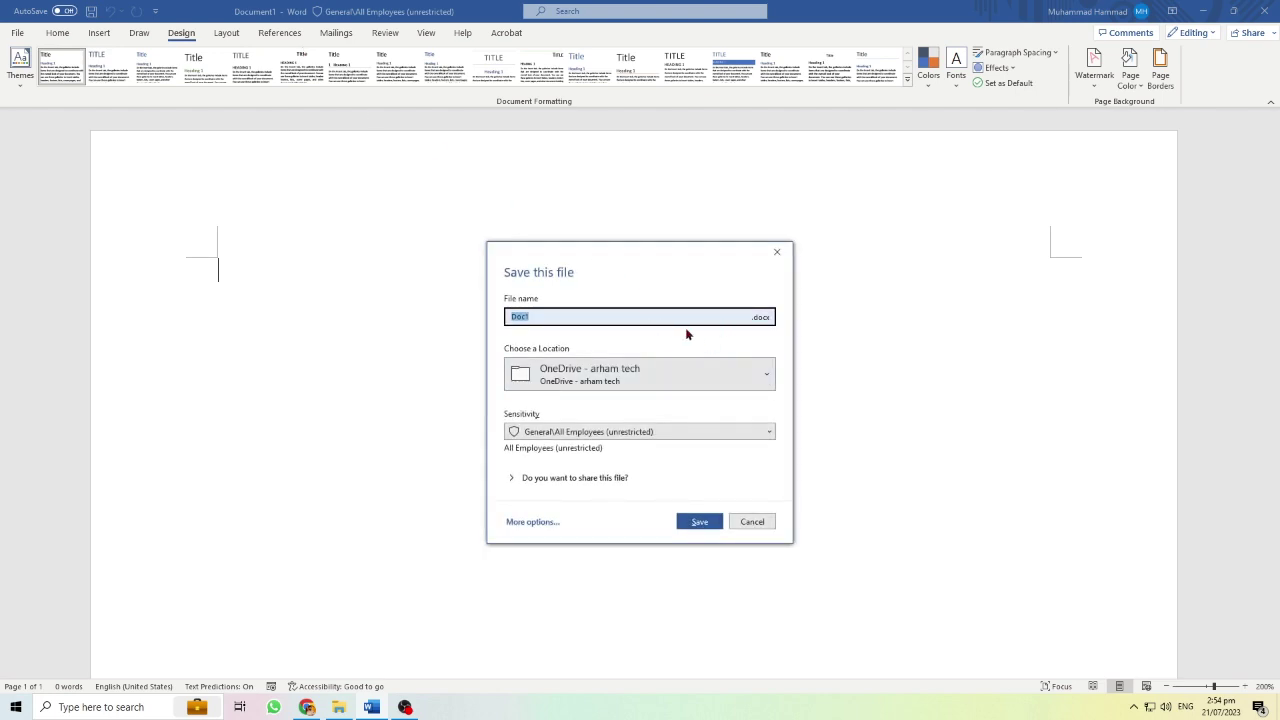
{"action": "left_click", "coordinate": [697, 524]}
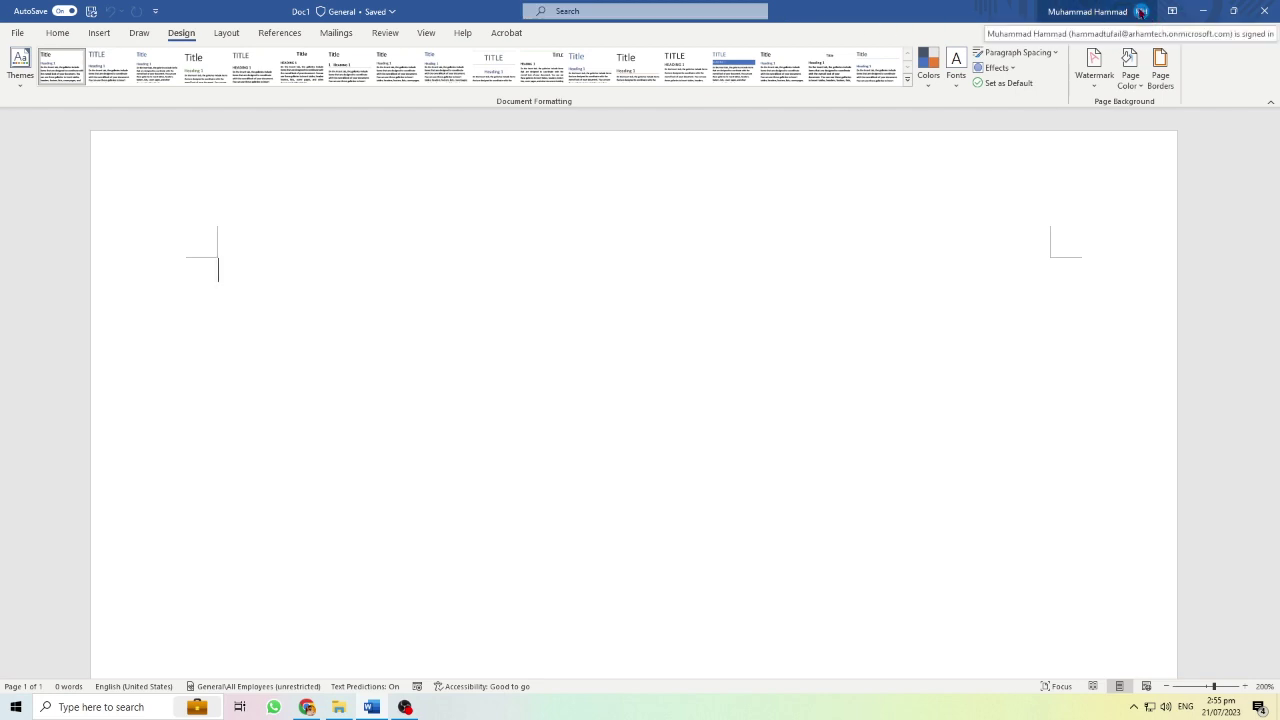
{"action": "left_click", "coordinate": [1141, 12]}
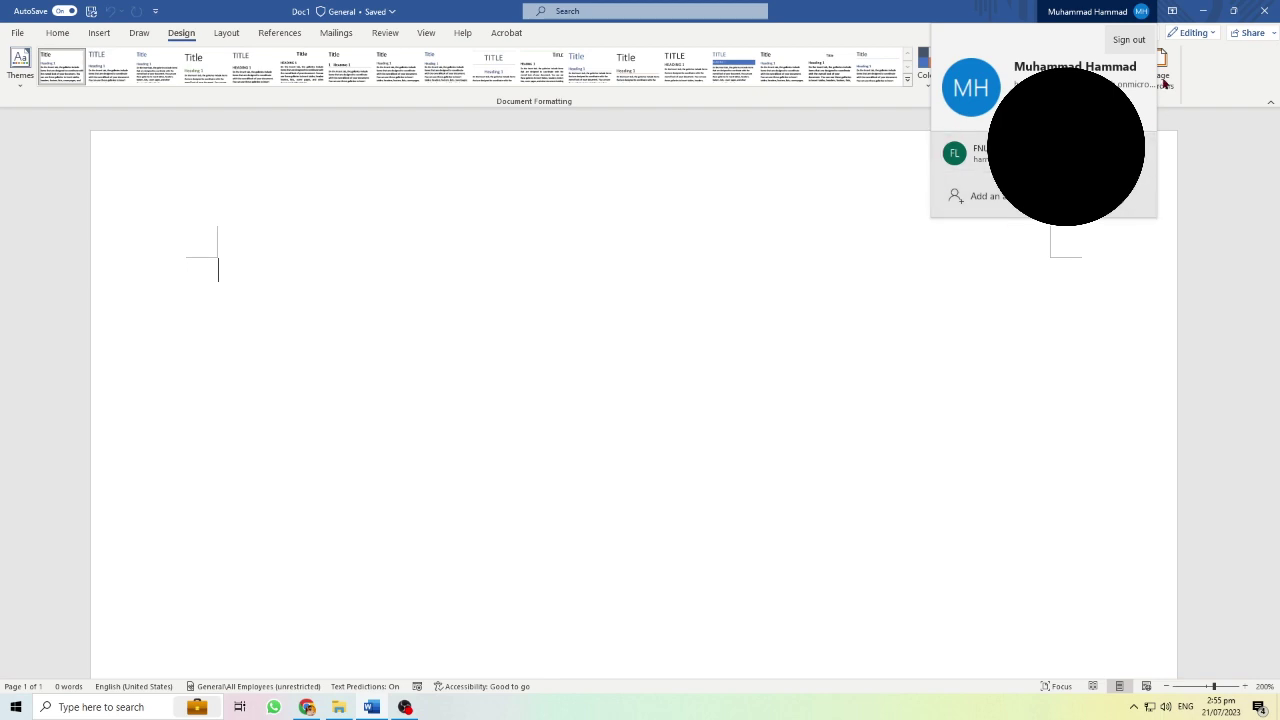
{"action": "left_click", "coordinate": [1141, 11]}
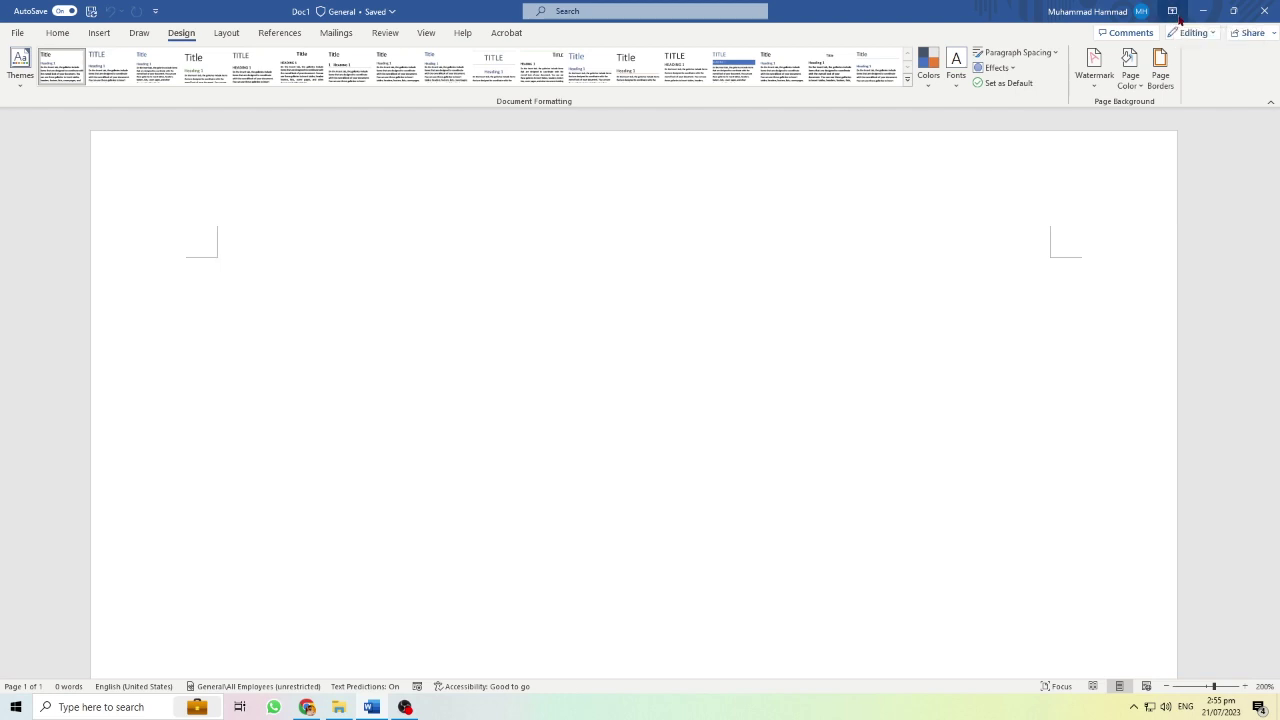
Set Ribbon Display Options to Auto-hide Ribbon so Doc1's blank page fills the screen.
{"action": "left_click", "coordinate": [1179, 18]}
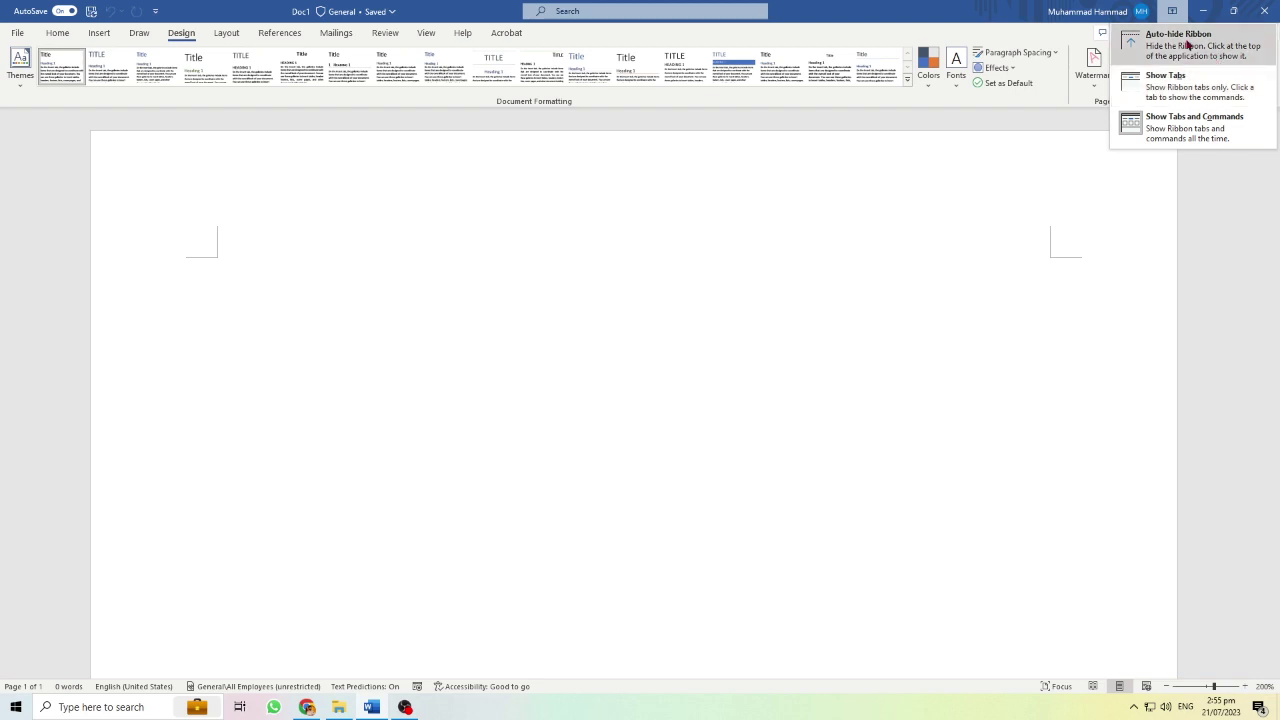
{"action": "left_click", "coordinate": [1189, 46]}
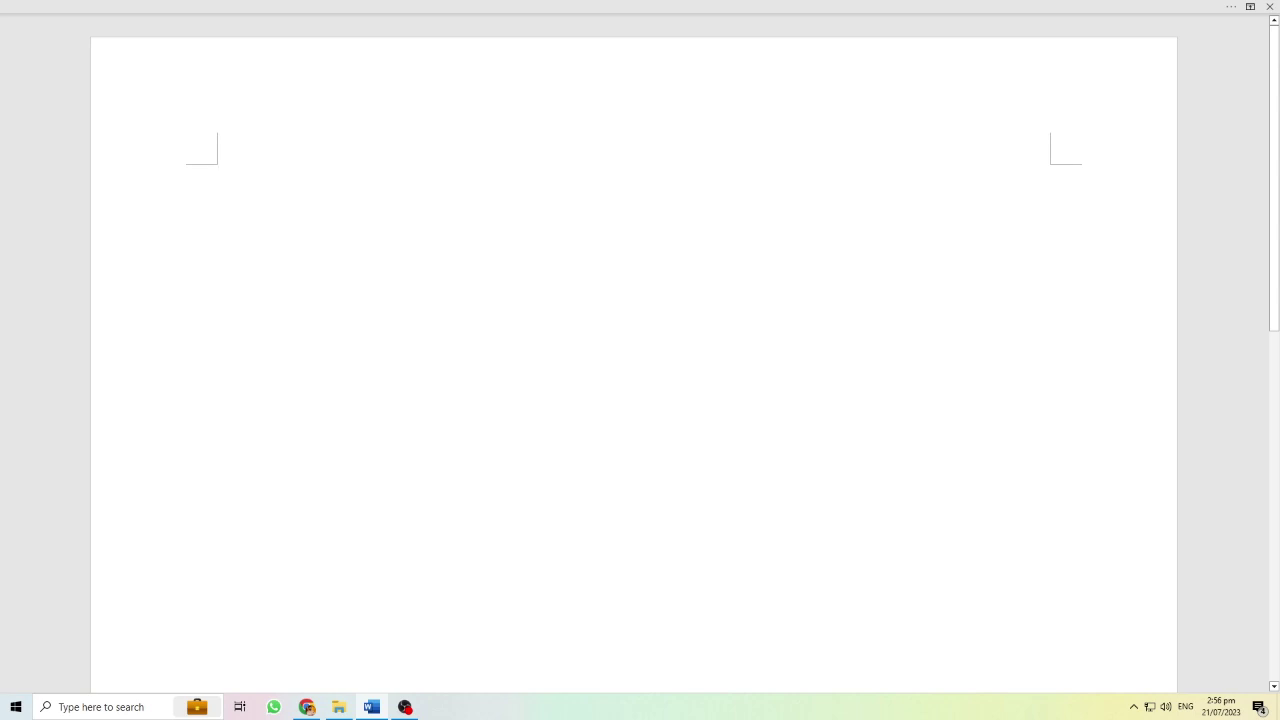
Reveal the hidden ribbon and switch its display option to Show Tabs.
{"action": "left_click", "coordinate": [1233, 9]}
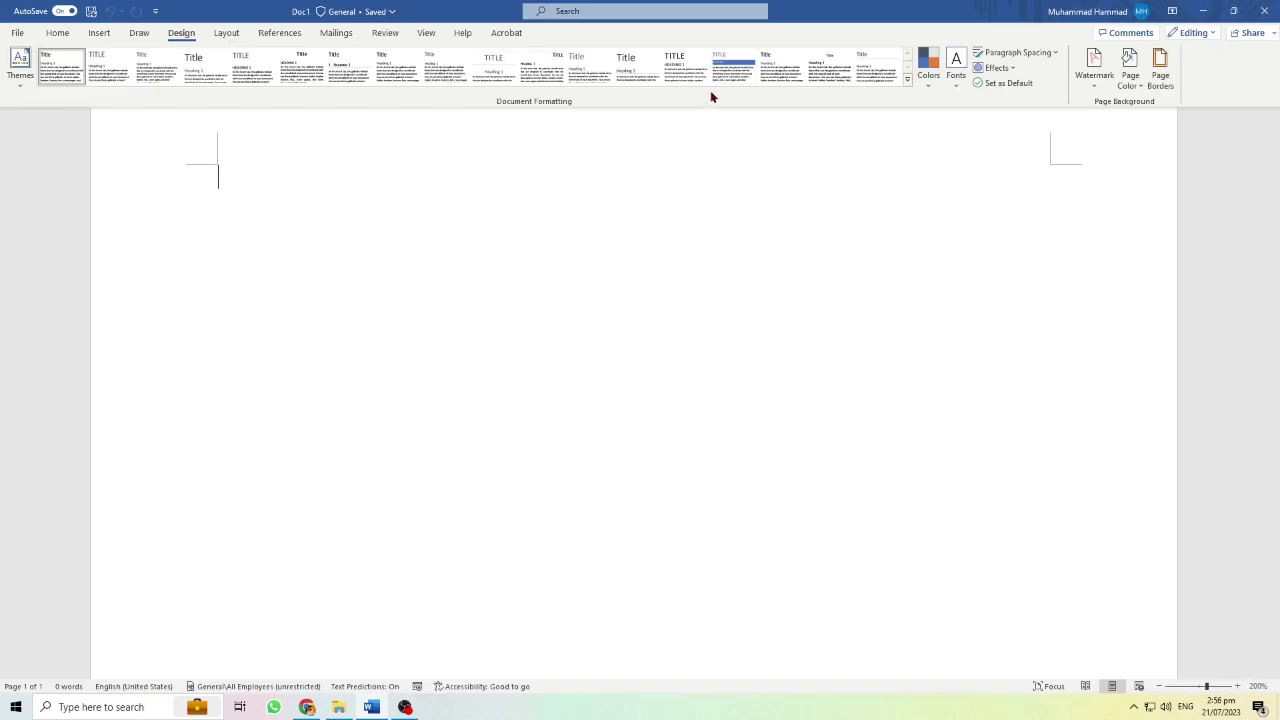
{"action": "left_click", "coordinate": [1172, 14]}
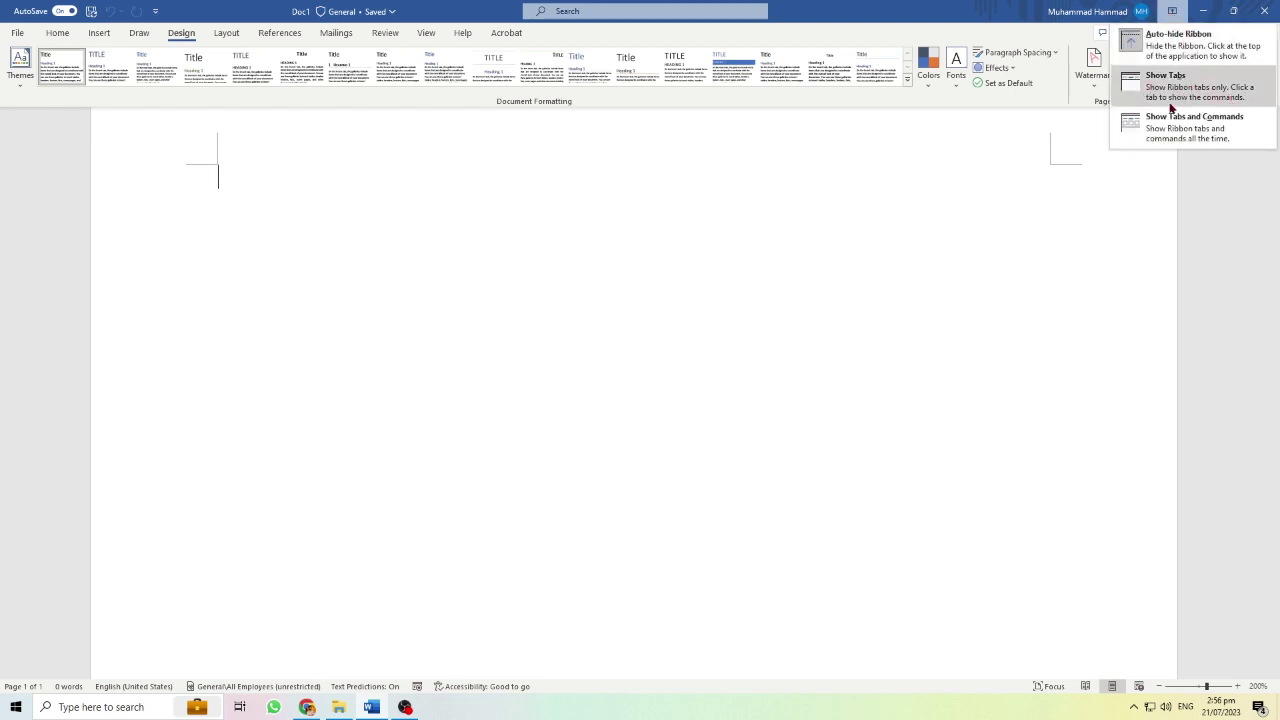
{"action": "left_click", "coordinate": [1157, 85]}
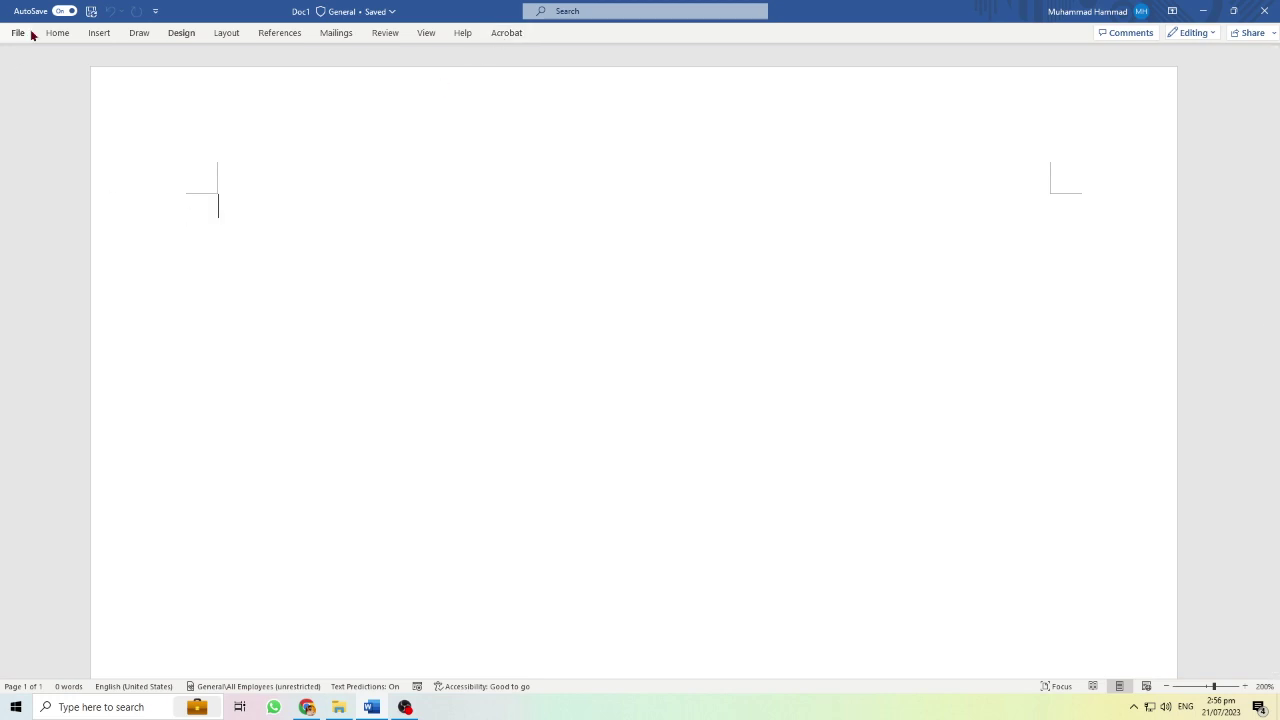
{"action": "left_click", "coordinate": [55, 34]}
{"action": "left_click", "coordinate": [93, 35]}
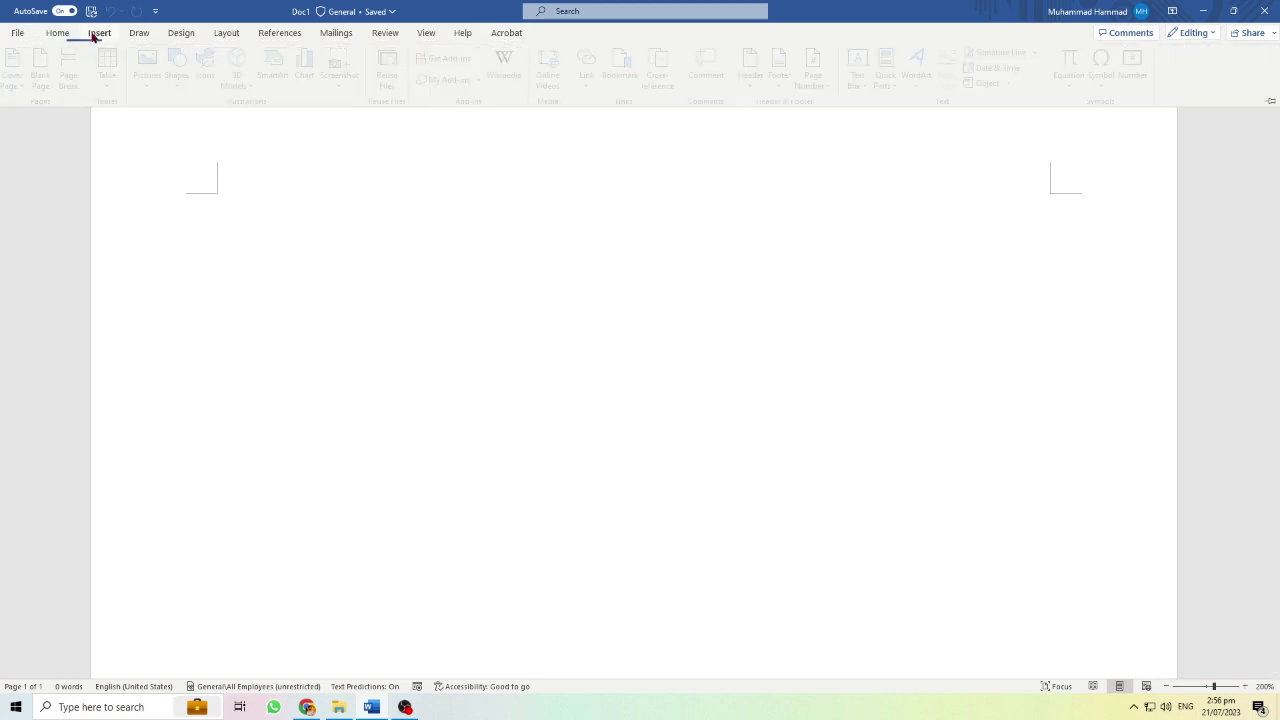
{"action": "left_click", "coordinate": [140, 34]}
{"action": "left_click", "coordinate": [181, 34]}
{"action": "left_click", "coordinate": [236, 35]}
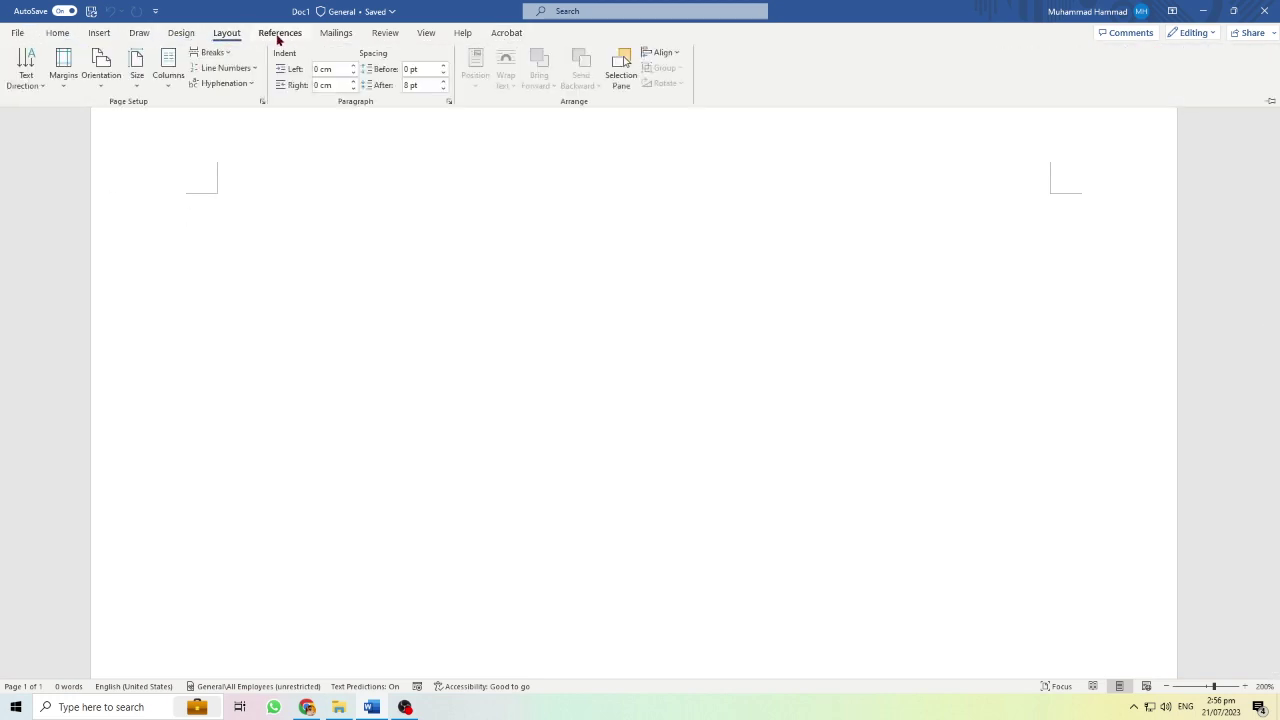
{"action": "left_click", "coordinate": [278, 35]}
{"action": "left_click", "coordinate": [336, 35]}
{"action": "left_click", "coordinate": [385, 35]}
{"action": "left_click", "coordinate": [426, 34]}
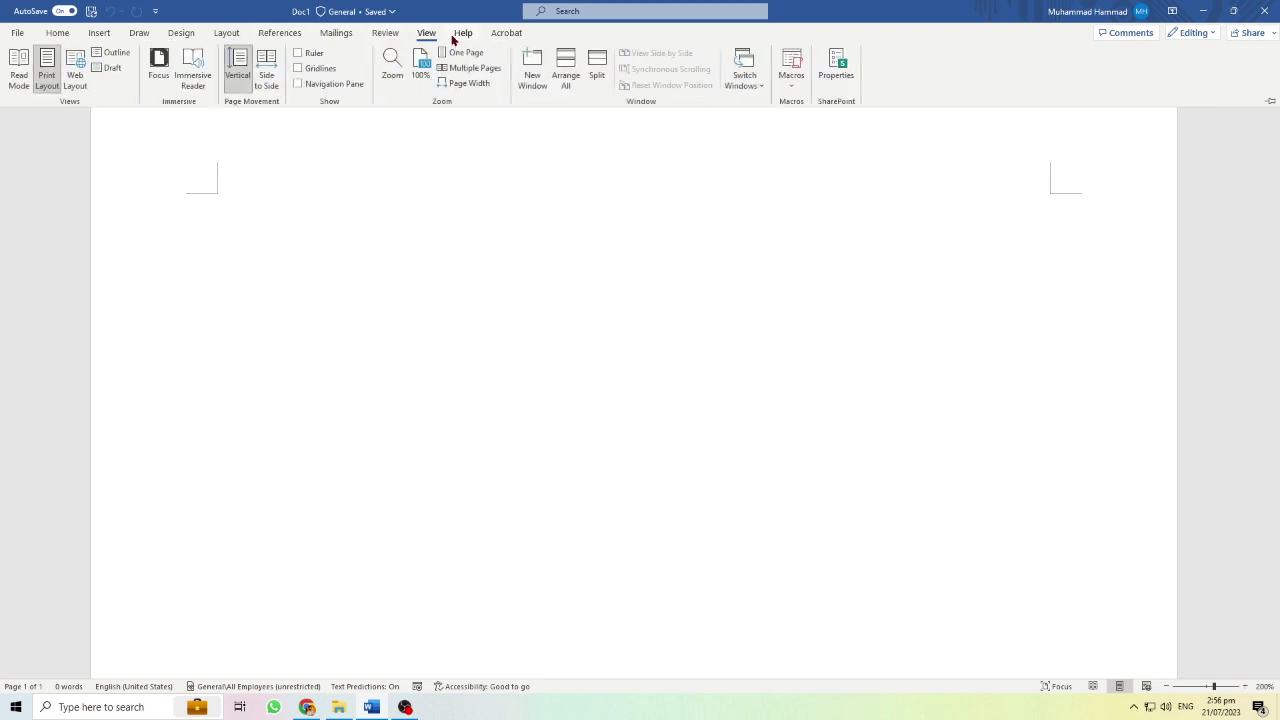
{"action": "left_click", "coordinate": [462, 34]}
{"action": "left_click", "coordinate": [506, 34]}
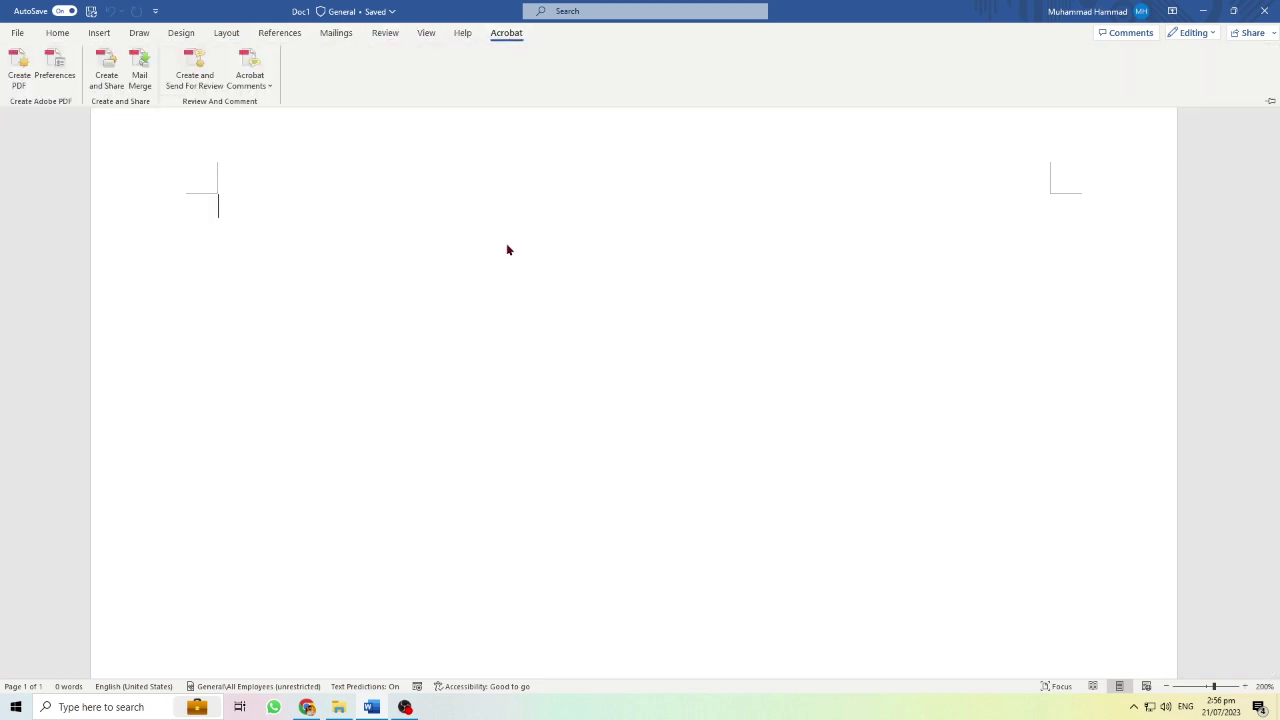
{"action": "key", "text": "ctrl+F1"}
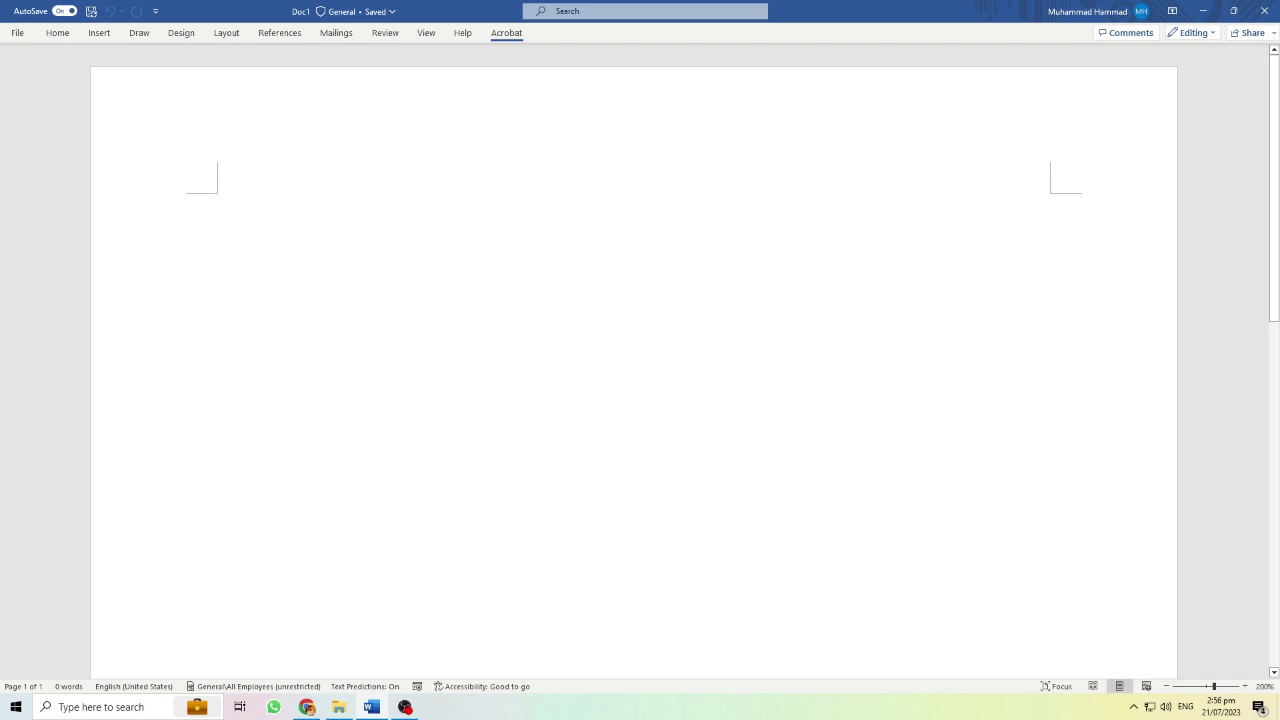
Choose Show Tabs and Commands, view the Home tab, then collapse the ribbon to tab names.
{"action": "left_click", "coordinate": [1173, 18]}
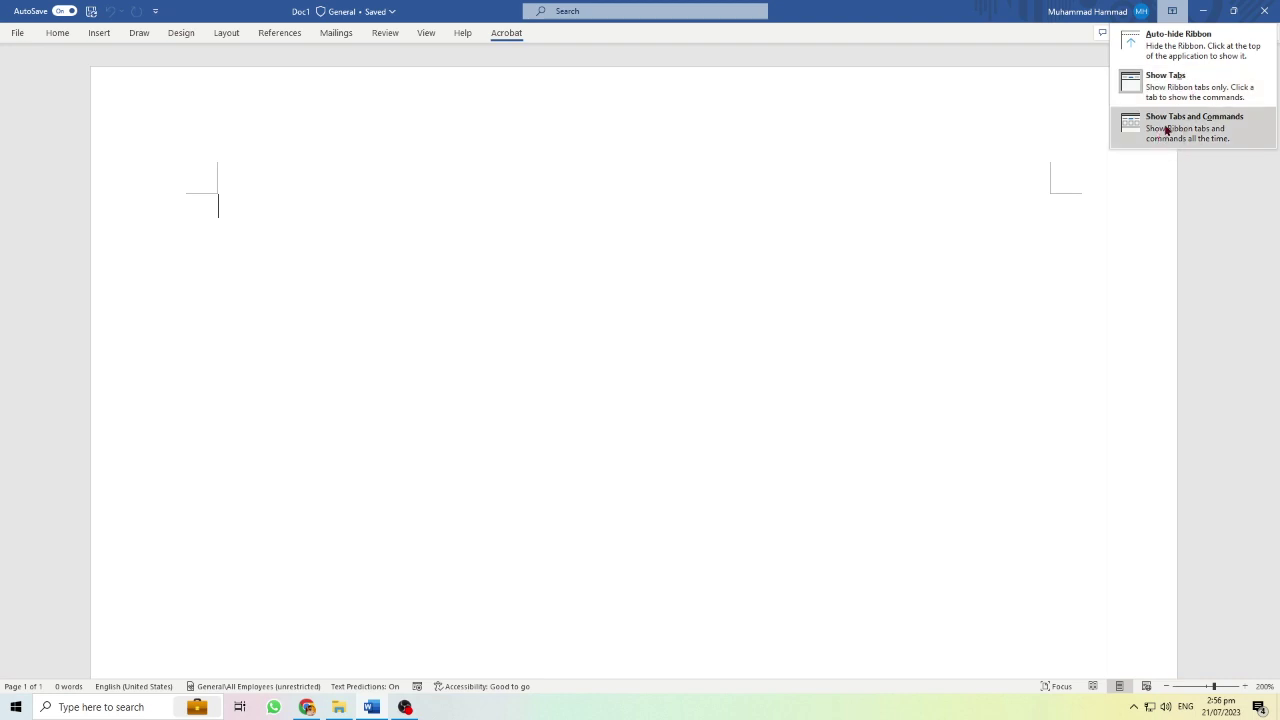
{"action": "left_click", "coordinate": [1166, 130]}
{"action": "left_click", "coordinate": [57, 33]}
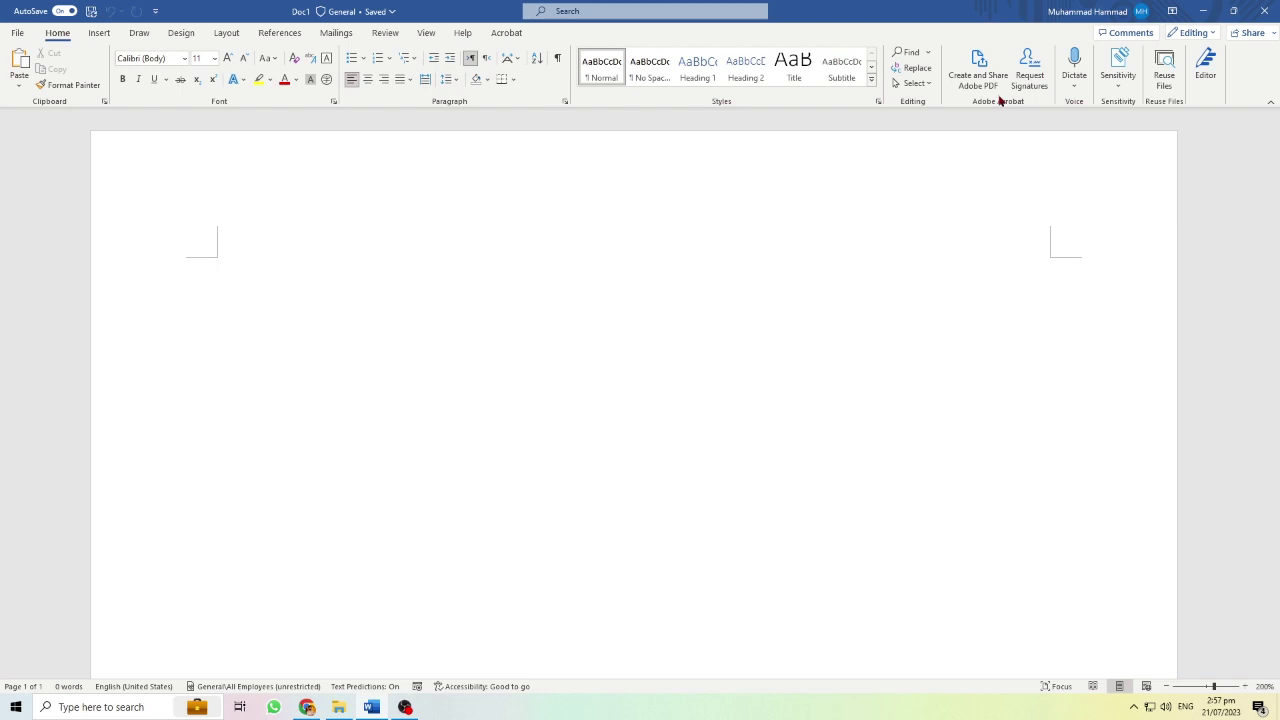
{"action": "left_click", "coordinate": [1270, 102]}
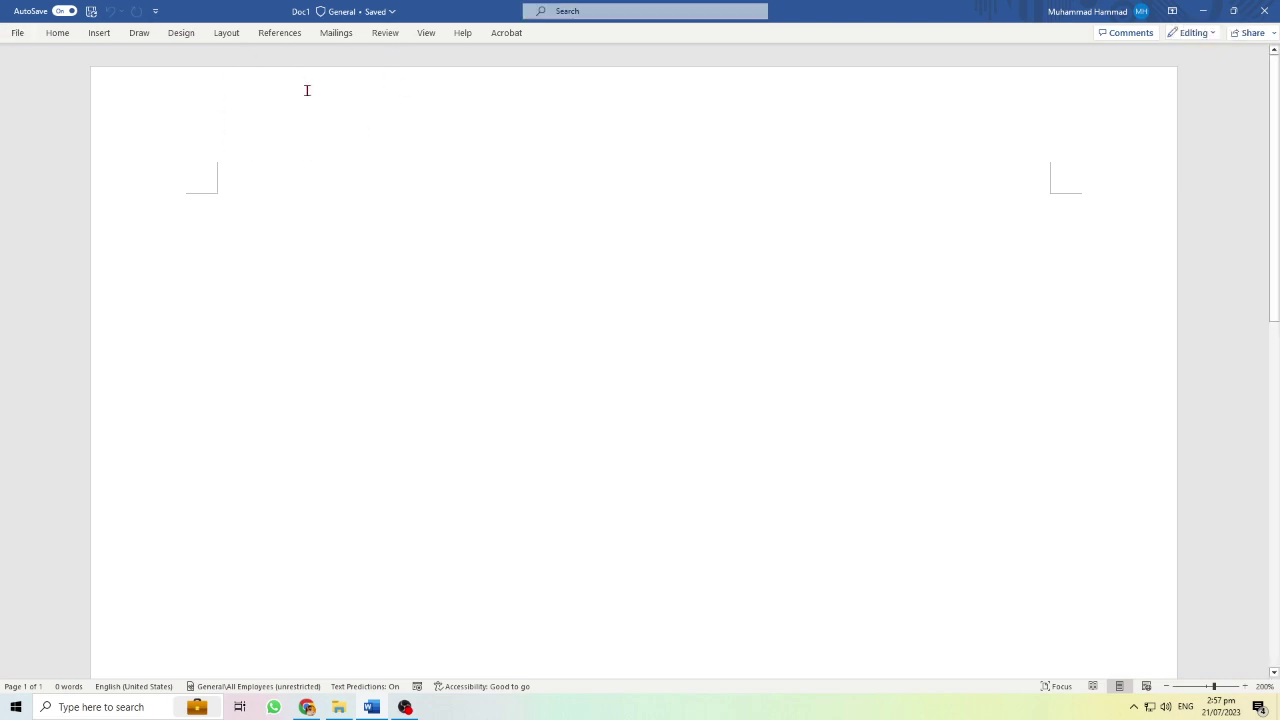
Open Insert from the collapsed ribbon, then restore the full ribbon on the Home commands.
{"action": "left_click", "coordinate": [96, 33]}
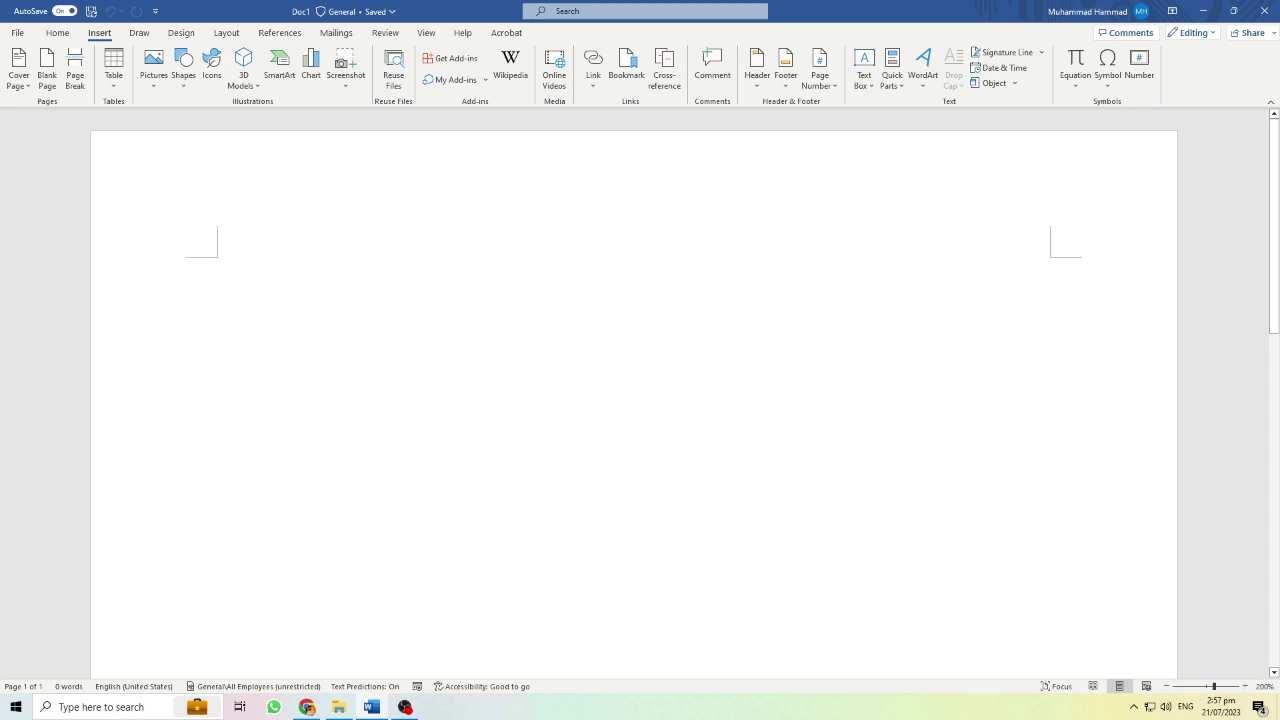
{"action": "key", "text": "alt+h"}
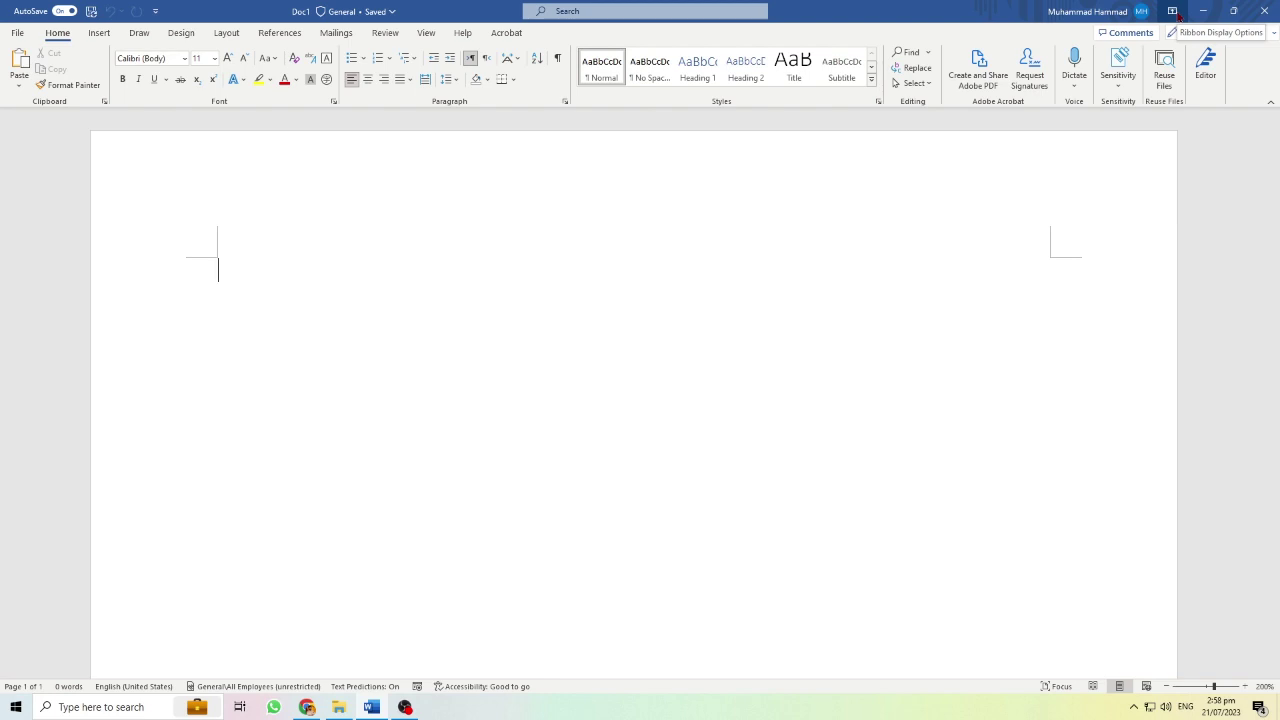
{"action": "left_click", "coordinate": [1175, 13]}
{"action": "left_click", "coordinate": [1170, 33]}
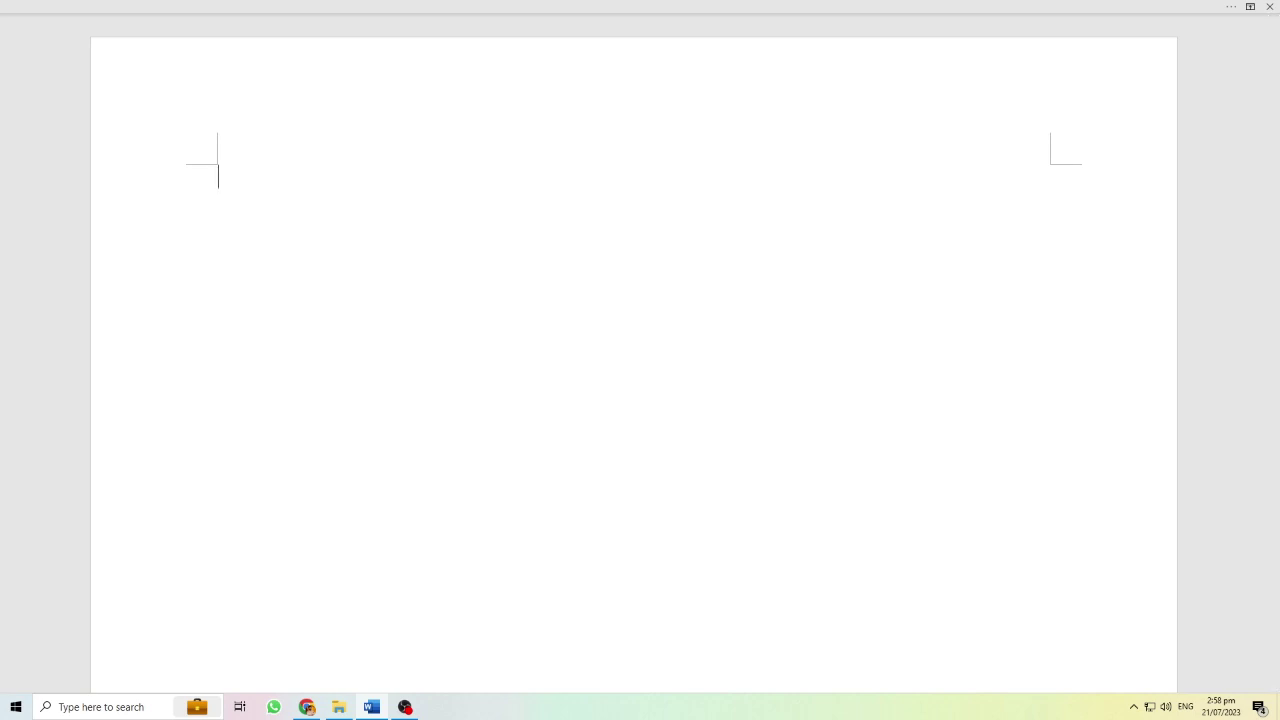
{"action": "left_click", "coordinate": [1232, 8]}
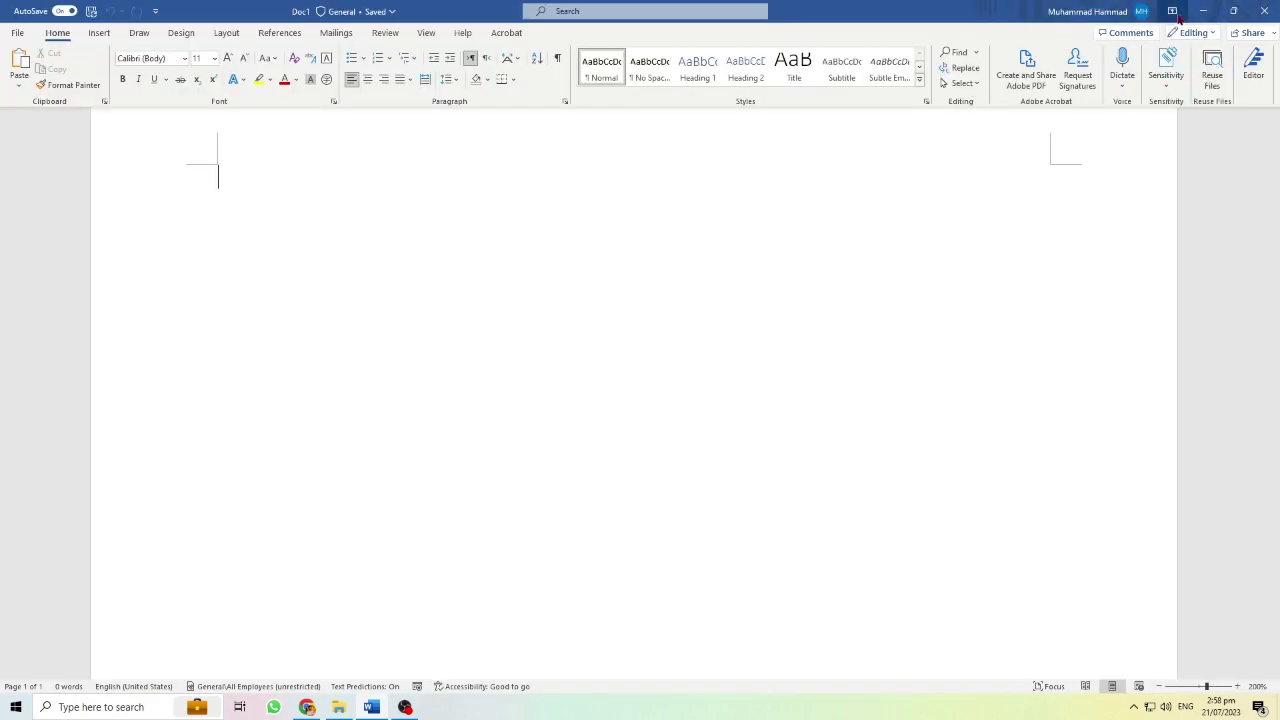
{"action": "left_click", "coordinate": [1173, 11]}
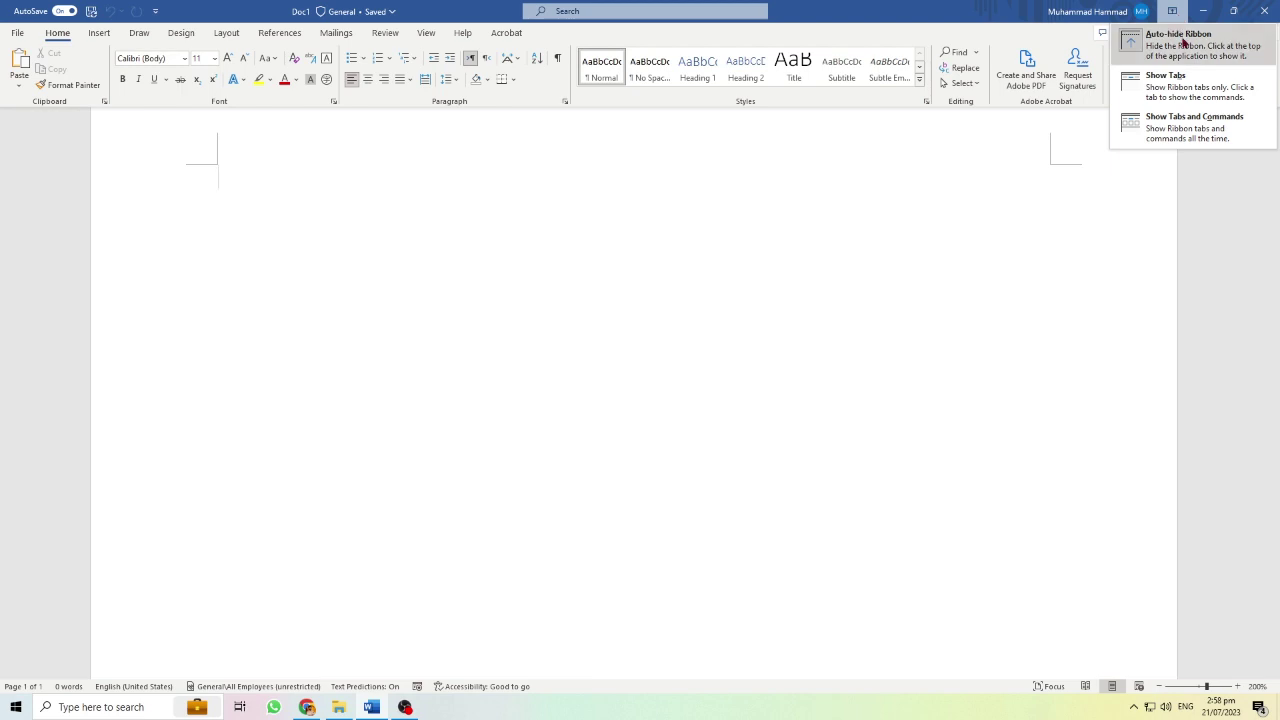
{"action": "left_click", "coordinate": [1192, 118]}
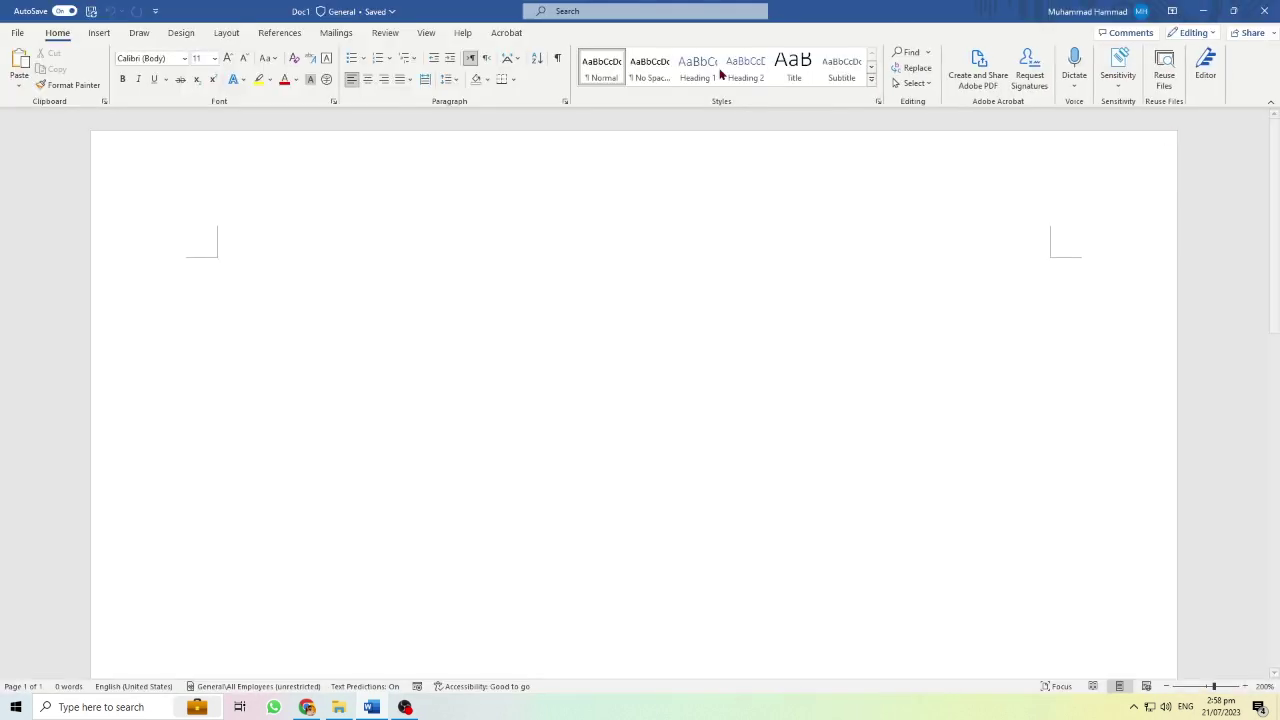